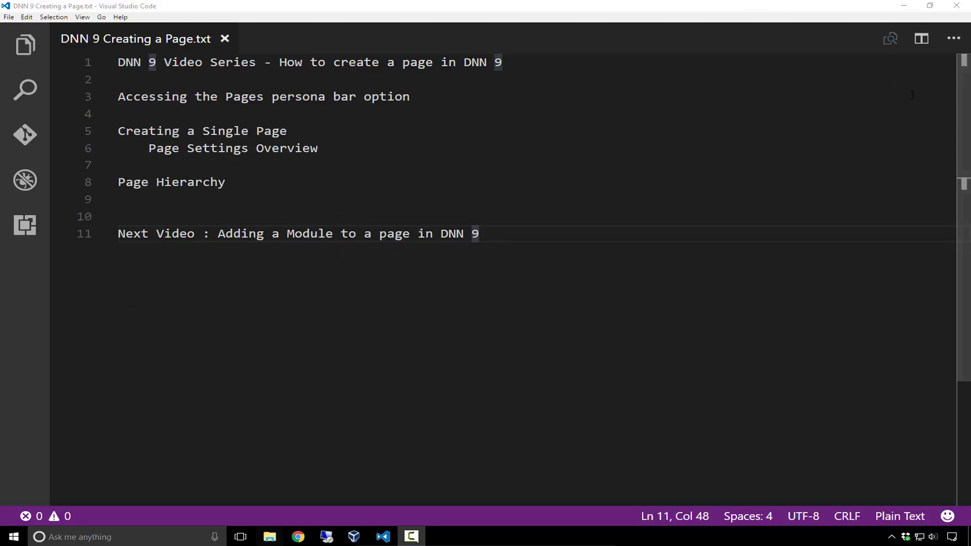
- Restore down the VS Code notes to reveal the dnndev.me site and its Persona Bar Content menu
left_click(929, 6)
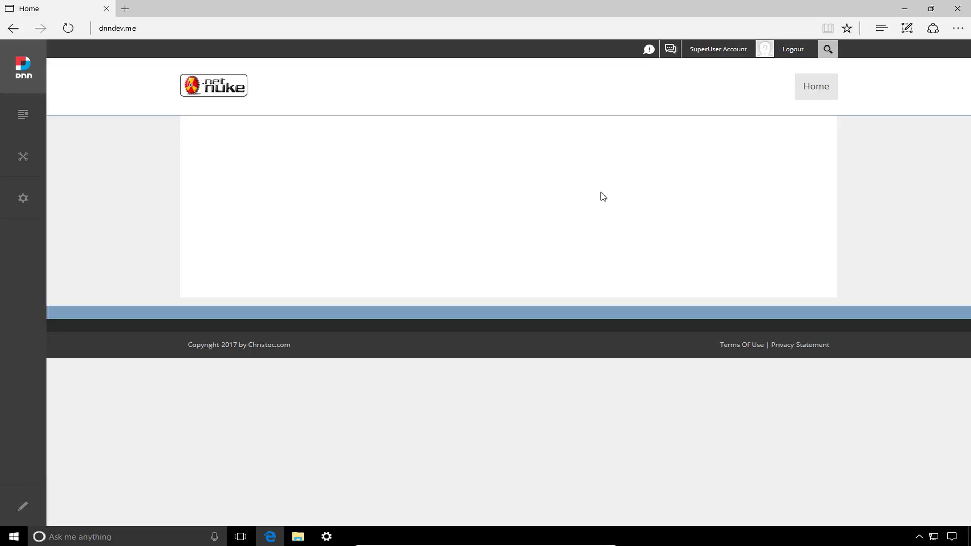
mouse_move(34, 119)
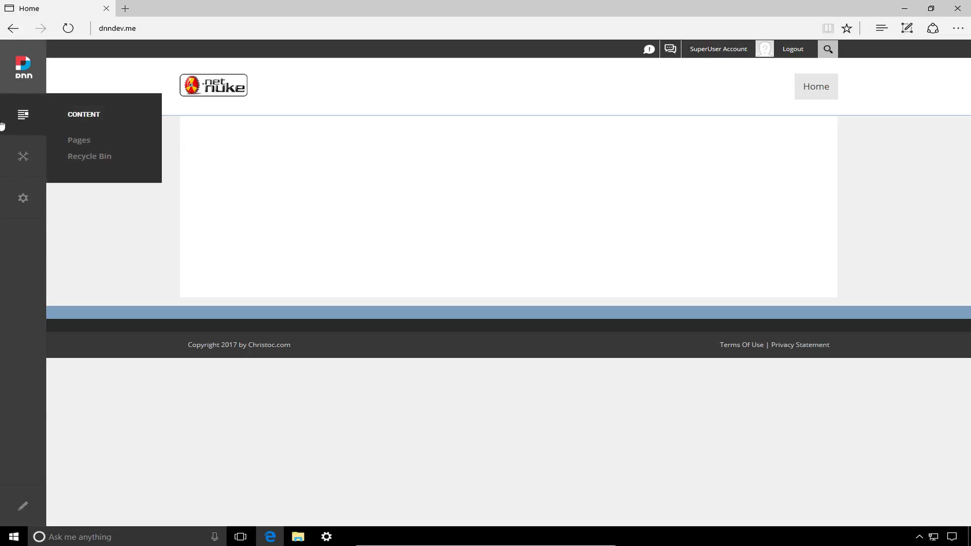
- Open the Pages panel, expand Activity Feed's child pages, then select Home, which has none
left_click(79, 140)
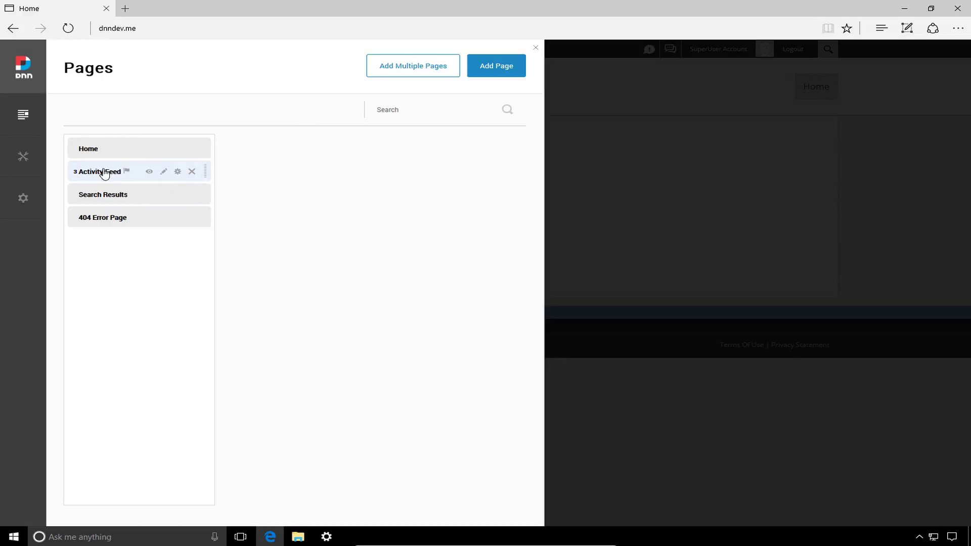
left_click(76, 173)
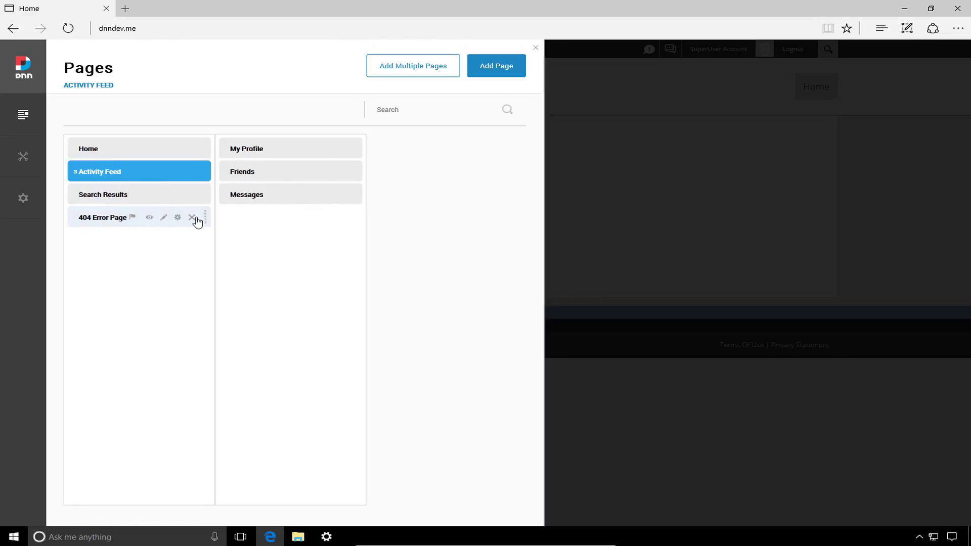
mouse_move(132, 221)
mouse_move(167, 217)
mouse_move(99, 156)
left_click(116, 151)
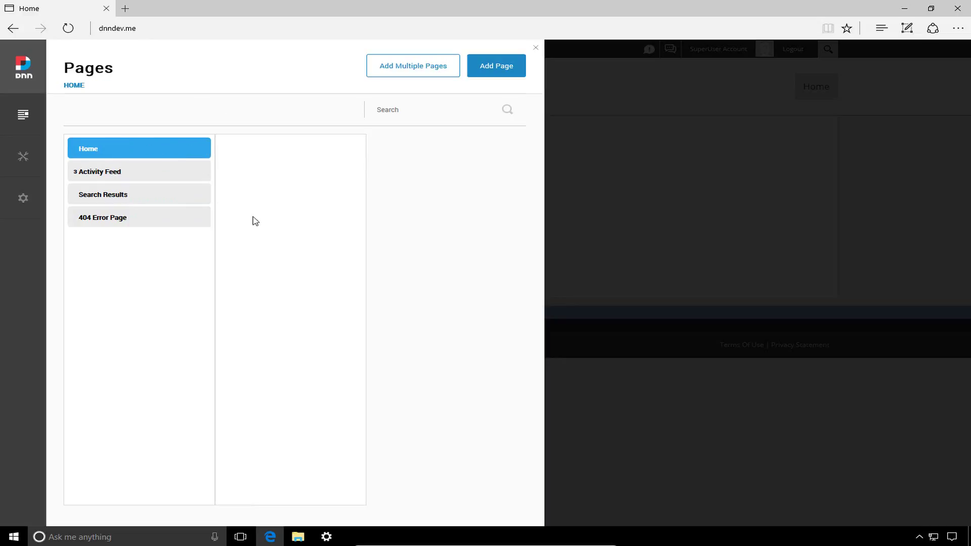
- Start a new page and preview the Existing, URL and File page types in turn
left_click(499, 70)
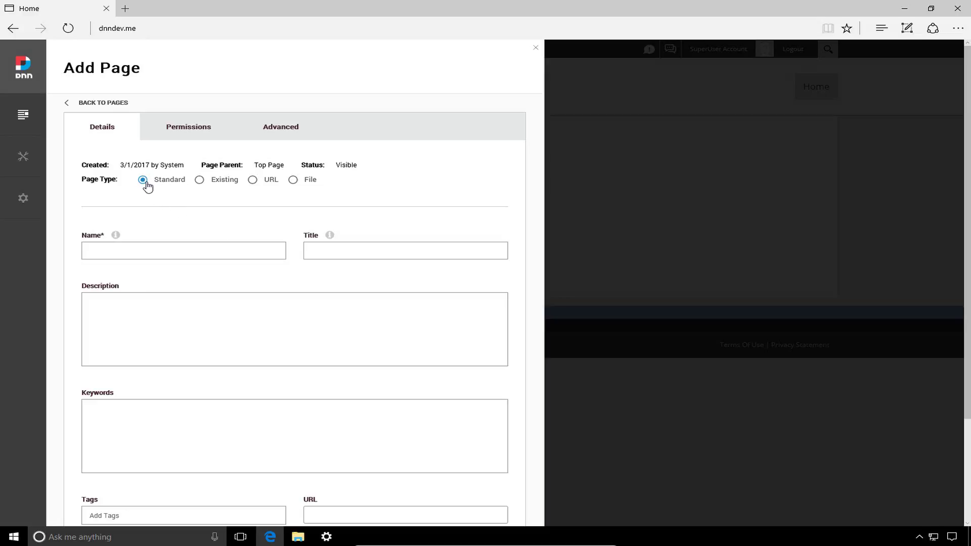
left_click(223, 183)
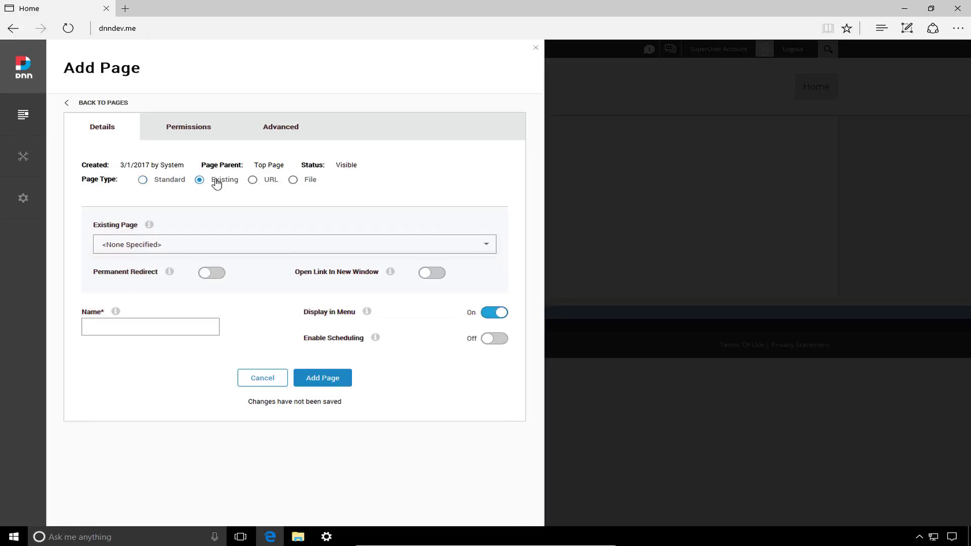
left_click(253, 179)
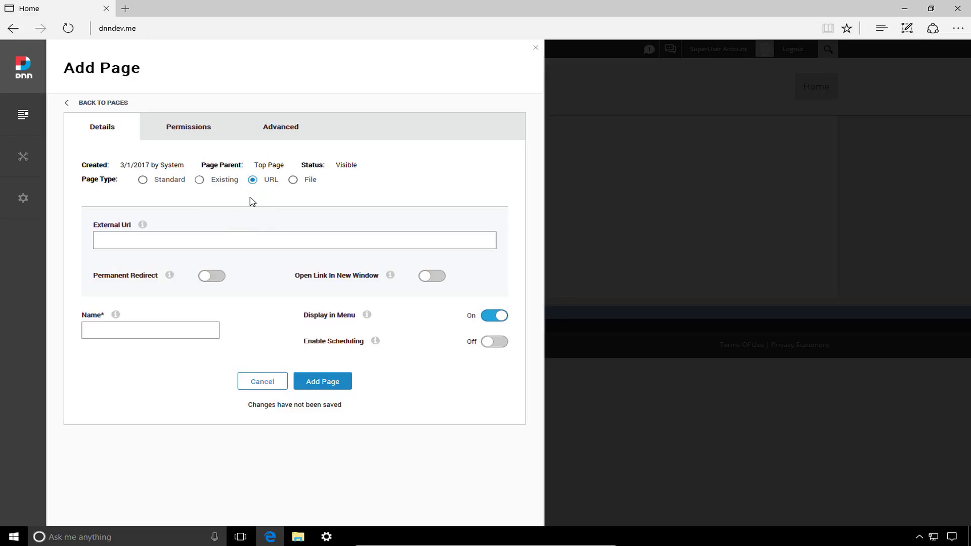
left_click(293, 181)
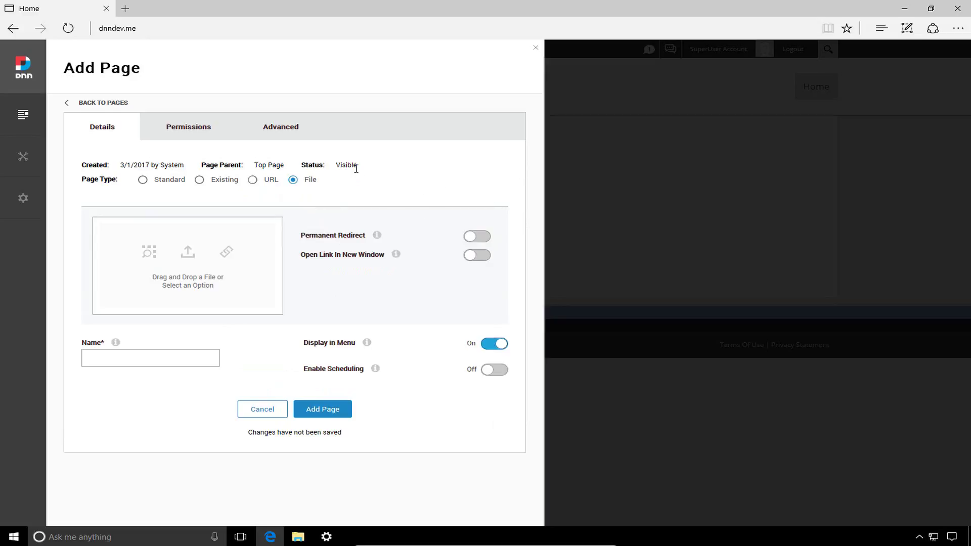
- Set the new page's type back to Standard and name it Products
left_click(163, 184)
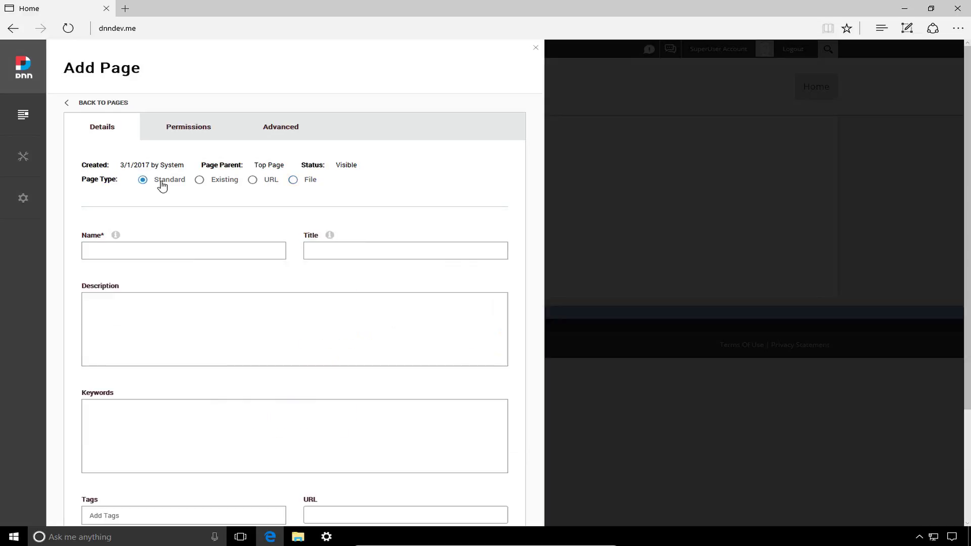
left_click(178, 243)
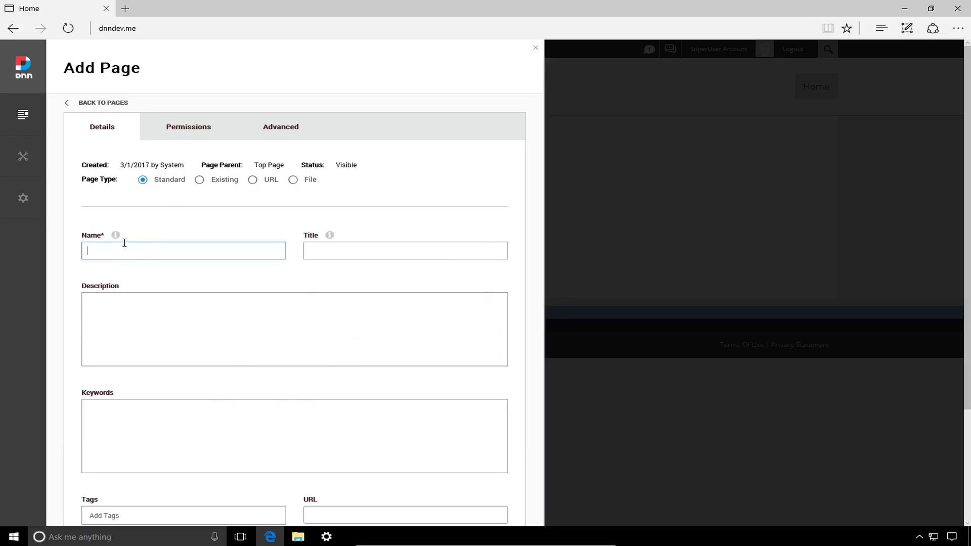
mouse_move(115, 240)
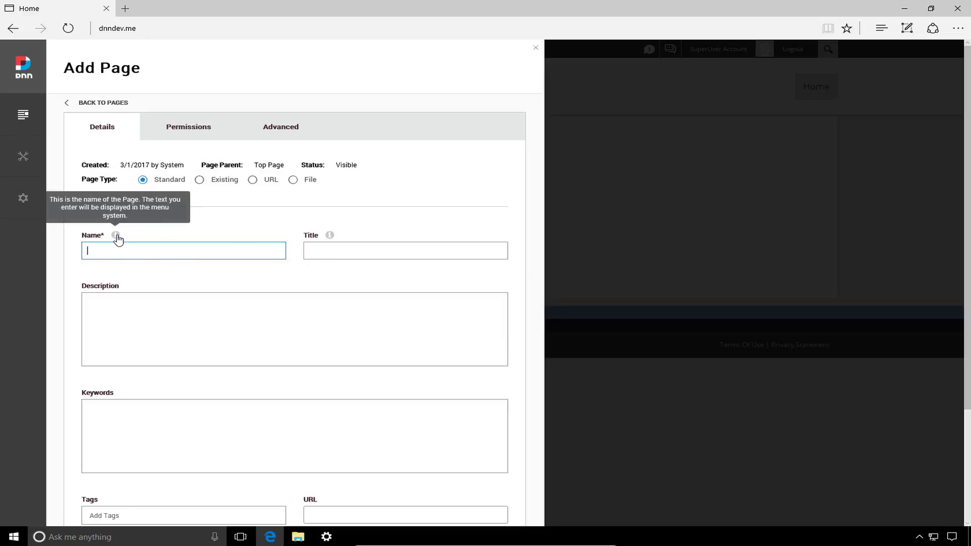
mouse_move(331, 239)
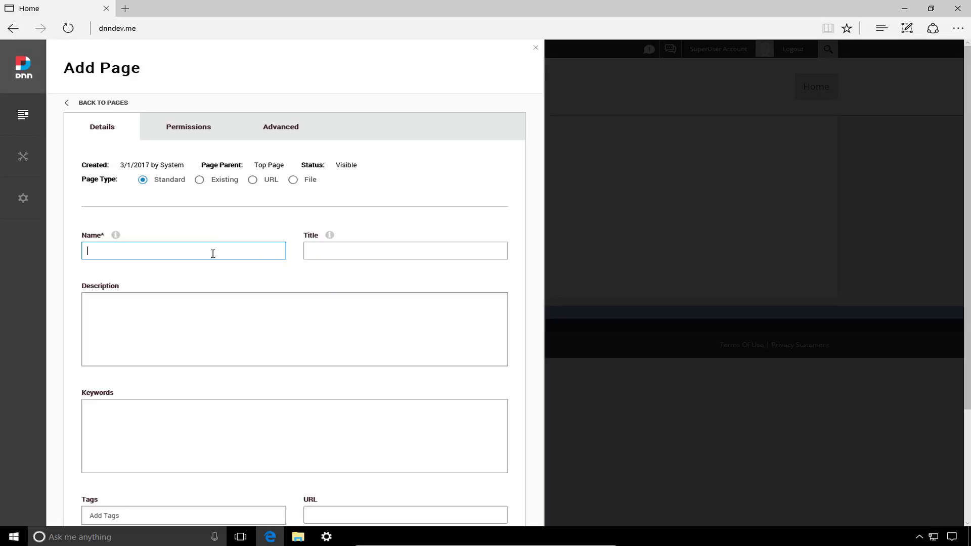
type("Products")
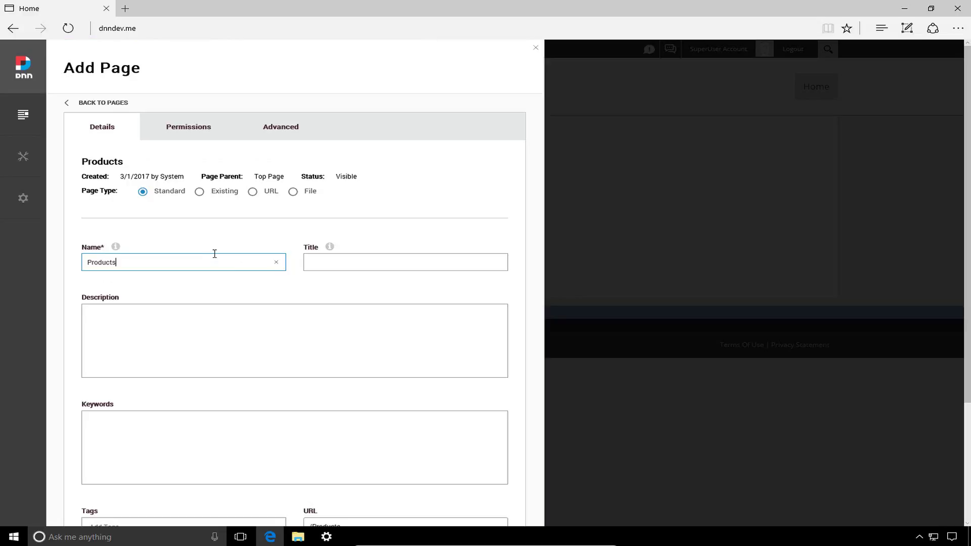
left_click(335, 267)
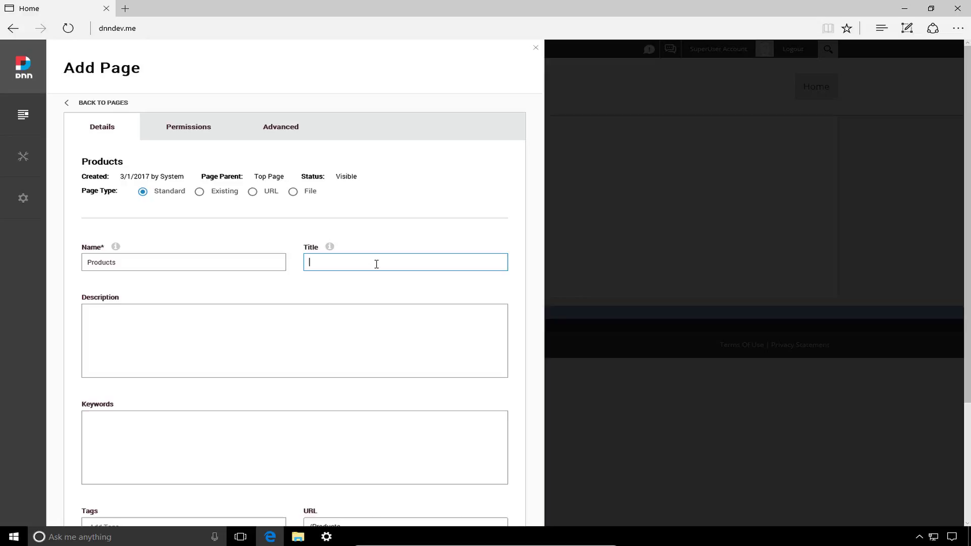
- Title the page 'ACME Products' and describe it as 'This is a page for all our ACME Products.'
type("ACME Products")
left_click(347, 322)
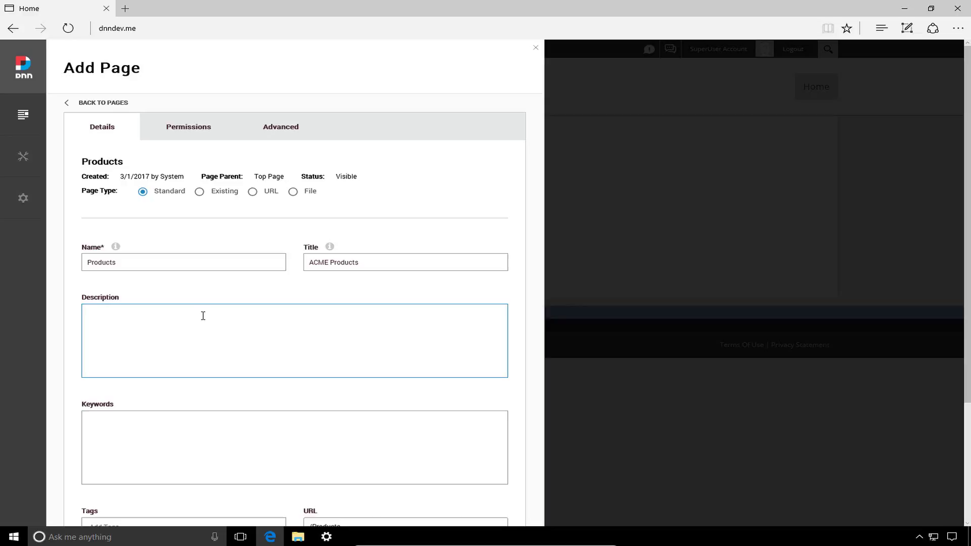
left_click(171, 430)
left_click(166, 338)
type("This is a page for all our ACME Products.")
- Enter the keywords Products,ACME,Tools,Parts, correcting a typo along the way
left_click(229, 450)
type("Product")
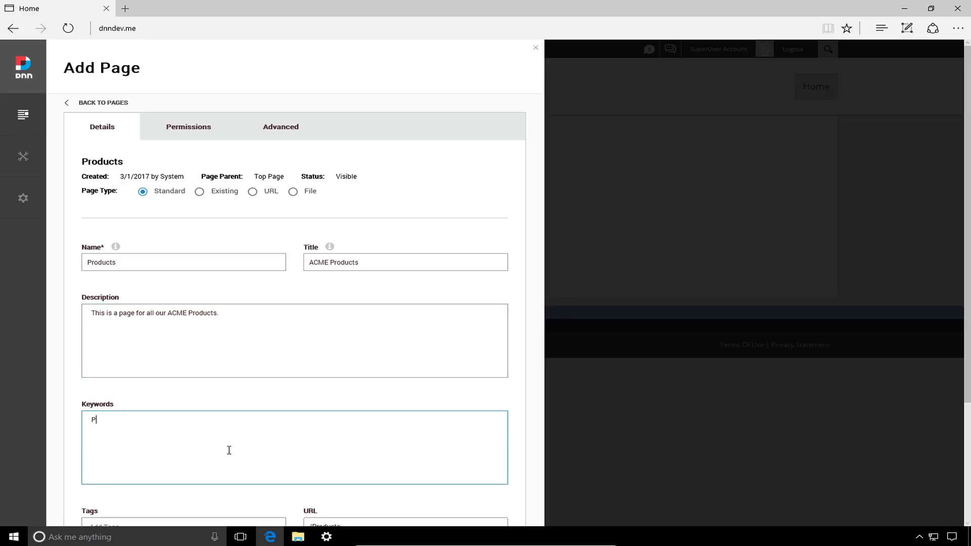
type("s,AC")
key("BackSpace")
key("BackSpace")
type("ACME,Tools,Parts")
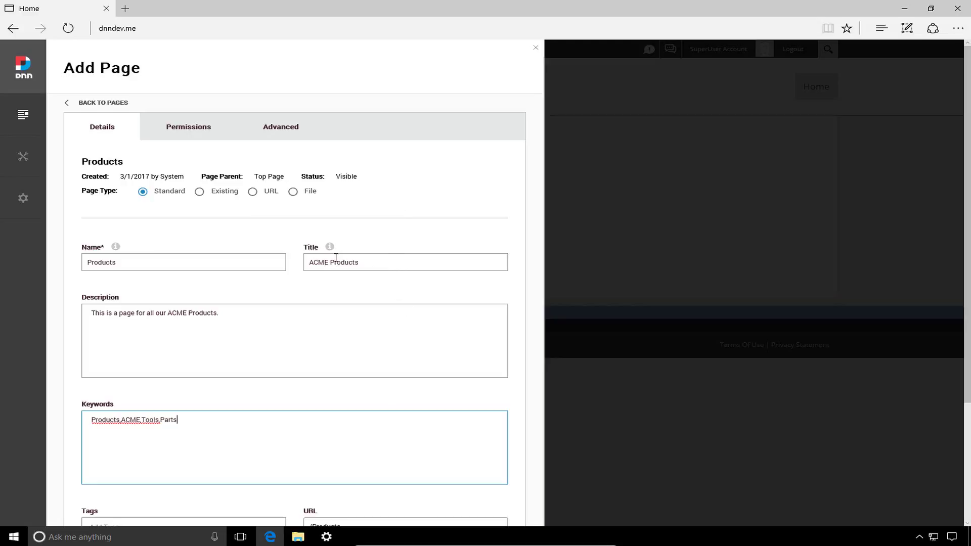
- Confirm the page URL /Products and leave Display in Menu switched on
scroll(351, 264, "down", 3)
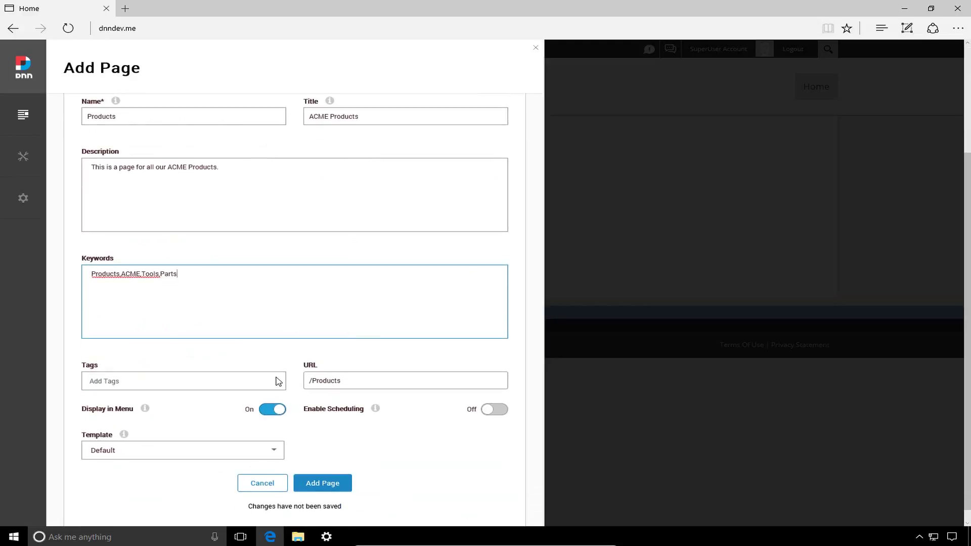
left_click(172, 384)
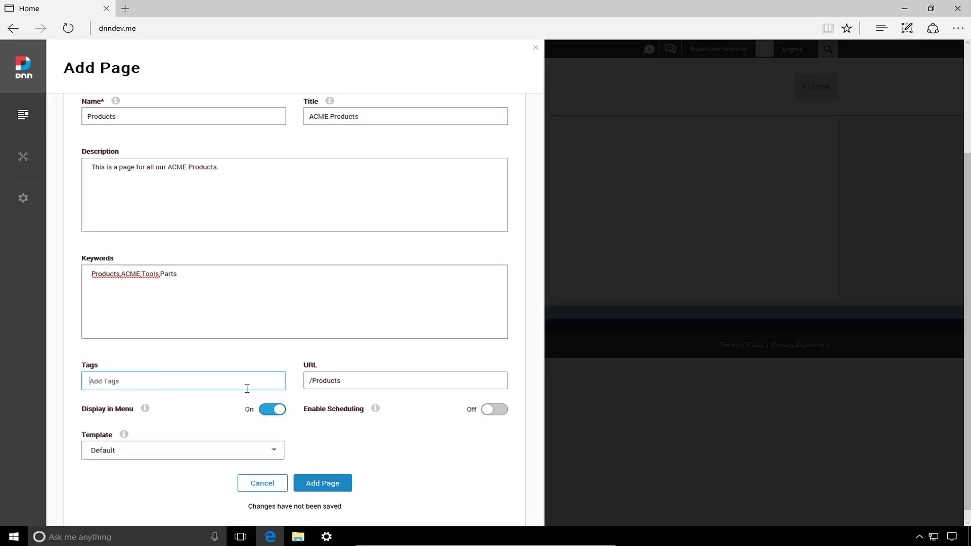
left_click(348, 380)
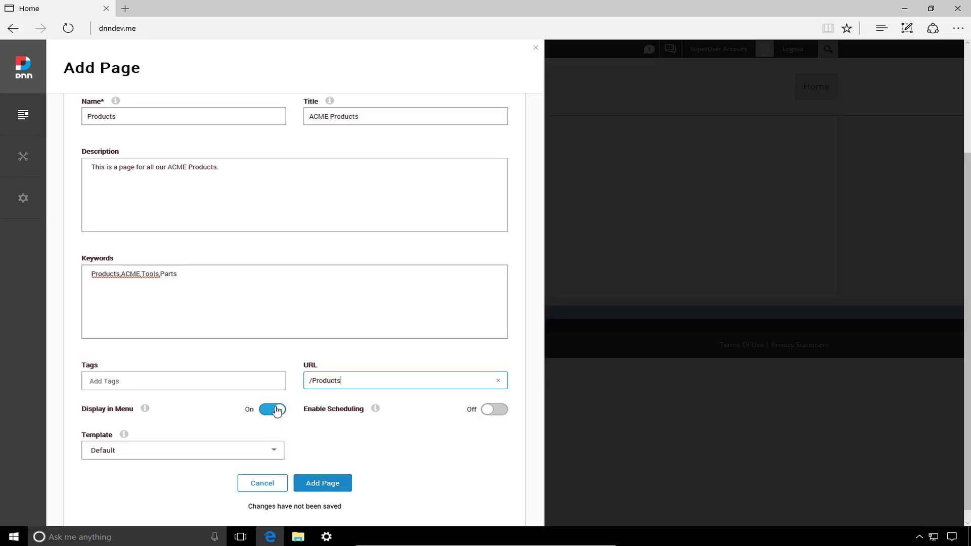
left_click(277, 412)
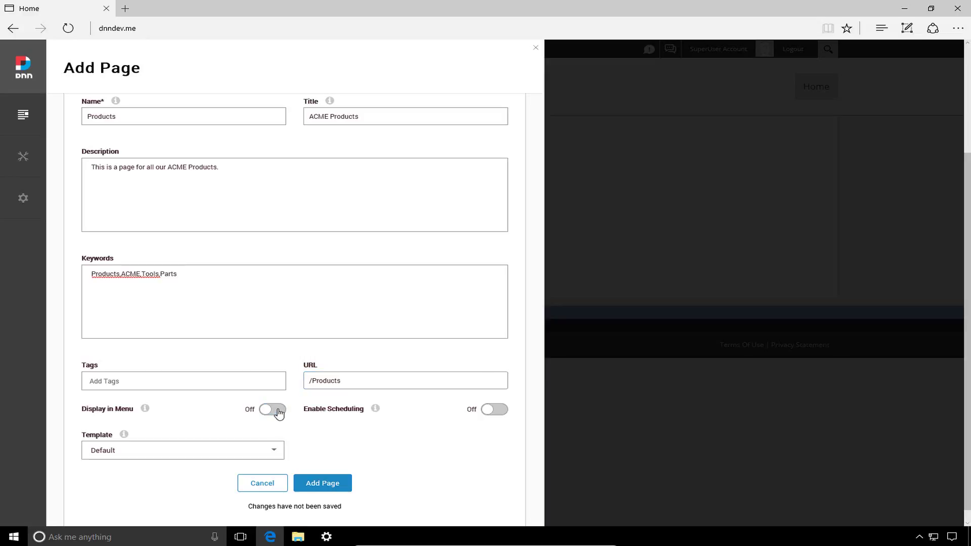
left_click(279, 413)
left_click(488, 414)
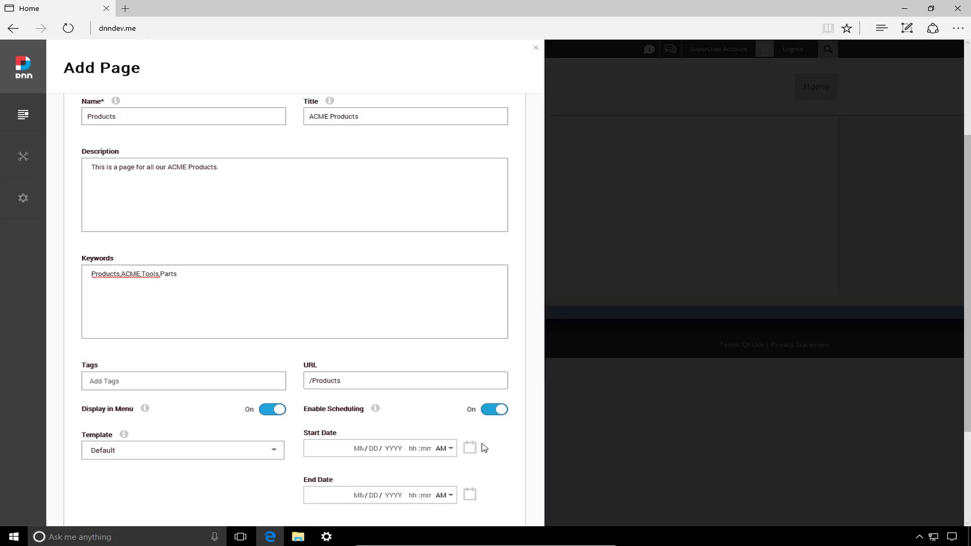
left_click(495, 410)
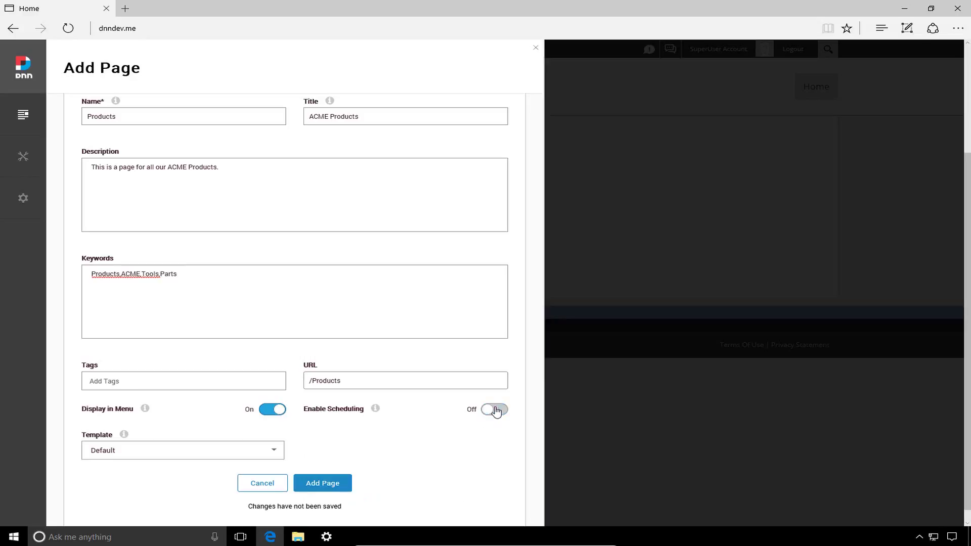
left_click(199, 451)
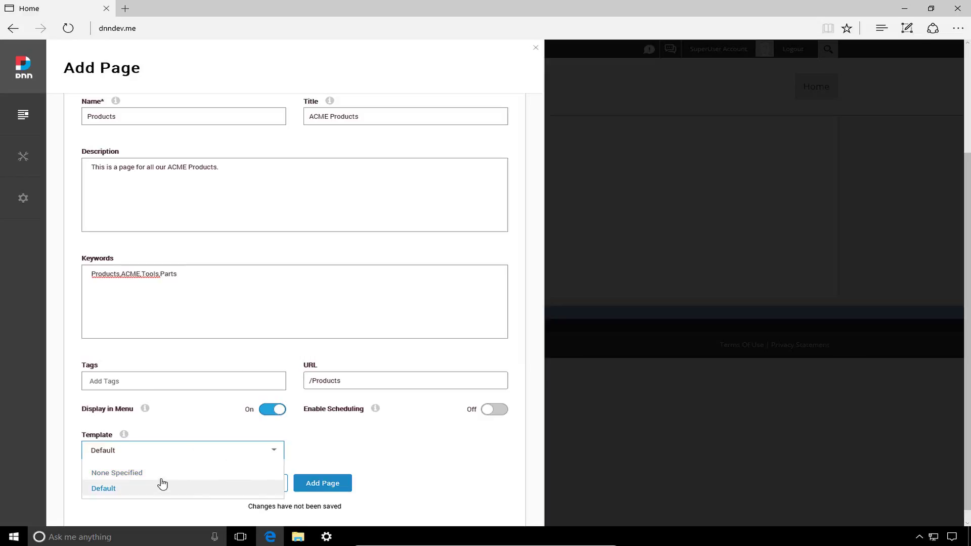
left_click(135, 490)
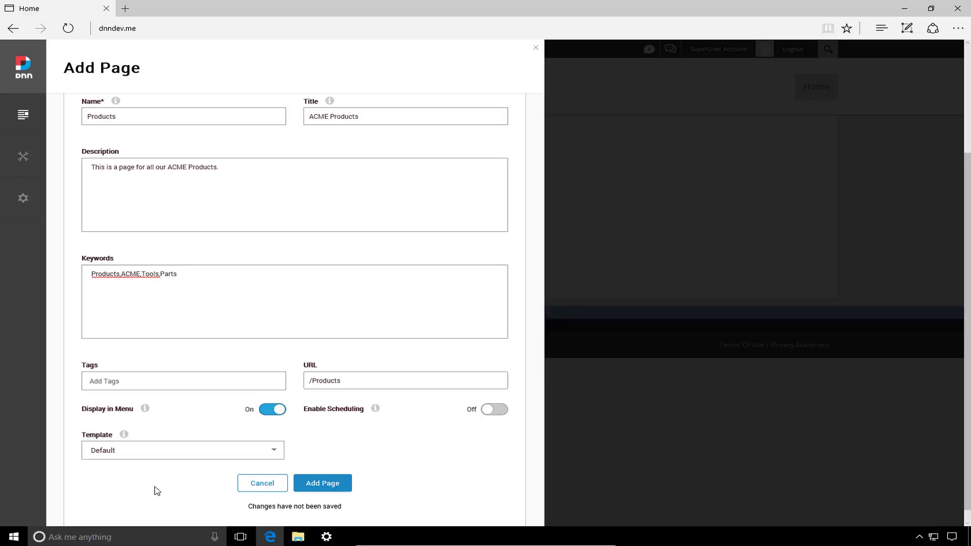
- Show the Products page's Permissions grid, where only Administrators have View and Edit
left_click(321, 483)
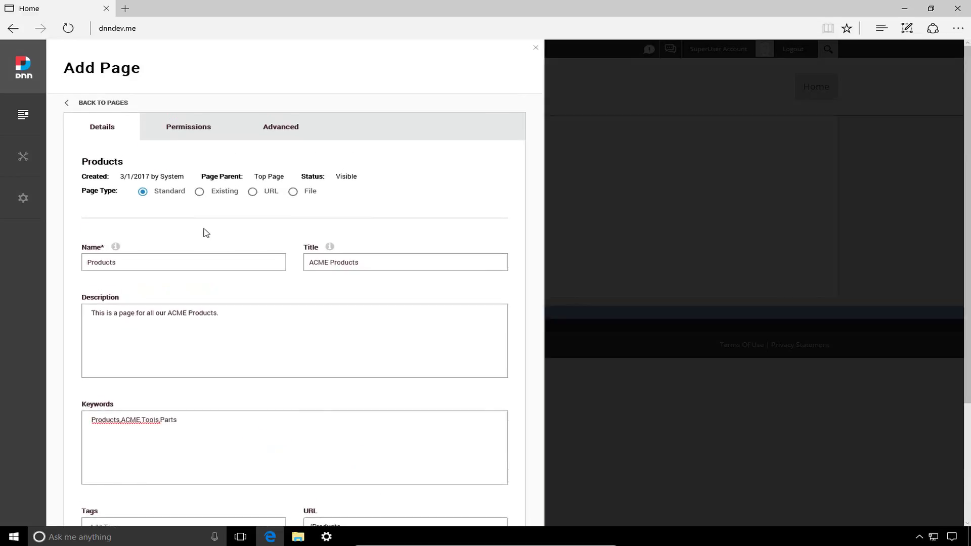
left_click(173, 134)
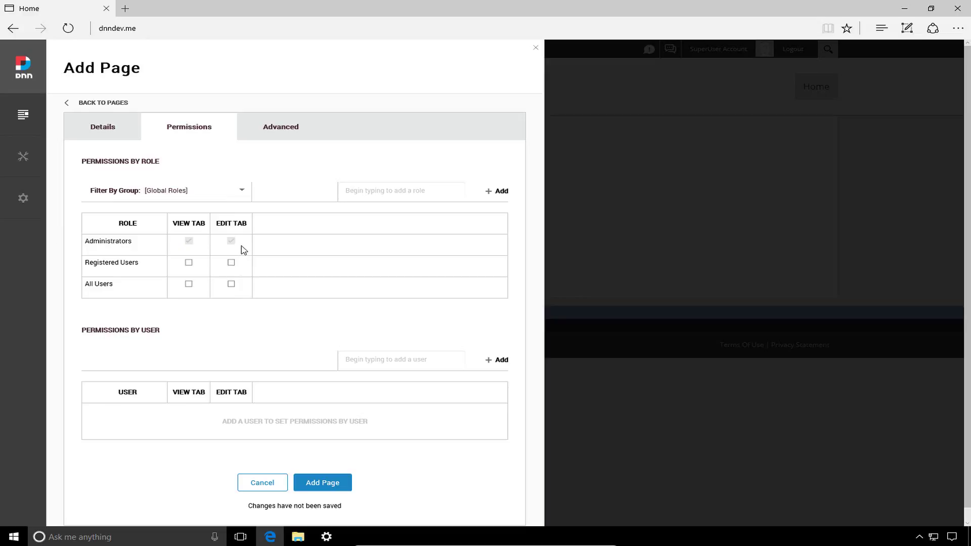
- Review Advanced appearance settings, keeping Xcillion theme, inner layout and notitle container unchanged
left_click(278, 131)
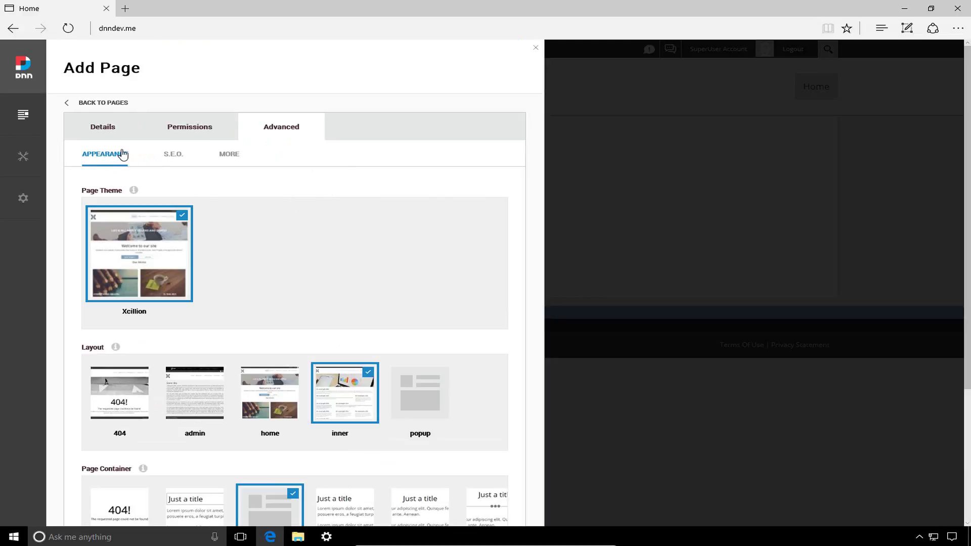
scroll(121, 157, "down", 3)
scroll(152, 177, "up", 3)
scroll(387, 393, "down", 1)
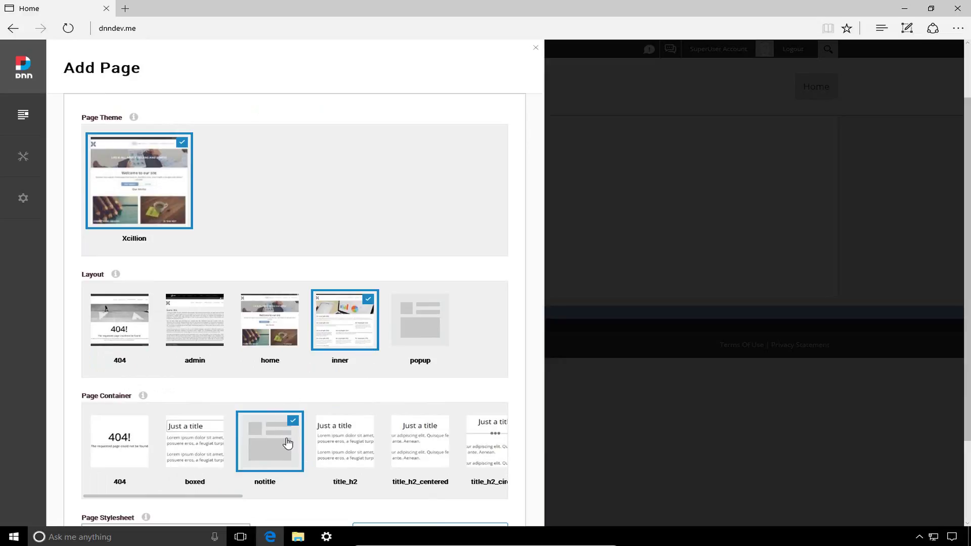
scroll(282, 443, "down", 2)
scroll(280, 328, "up", 3)
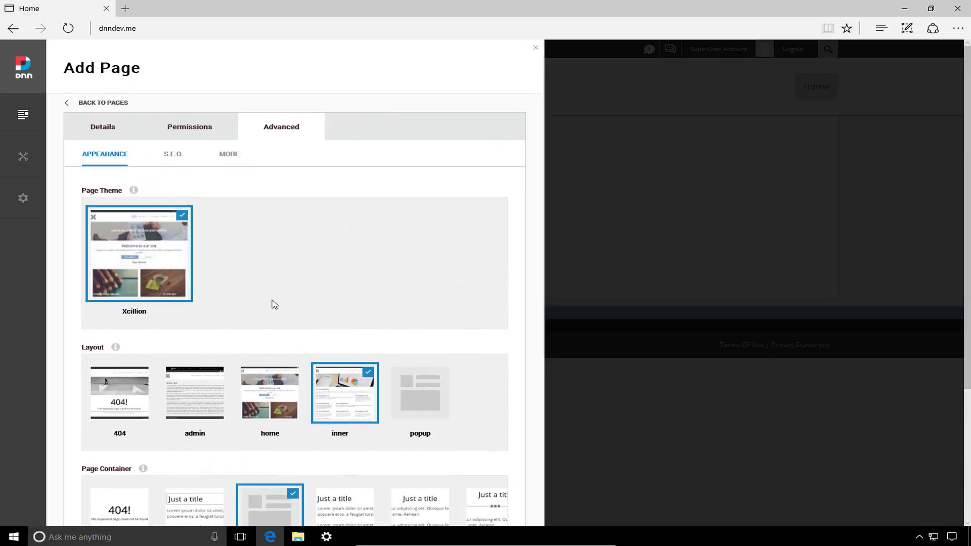
scroll(275, 302, "down", 3)
scroll(212, 247, "up", 2)
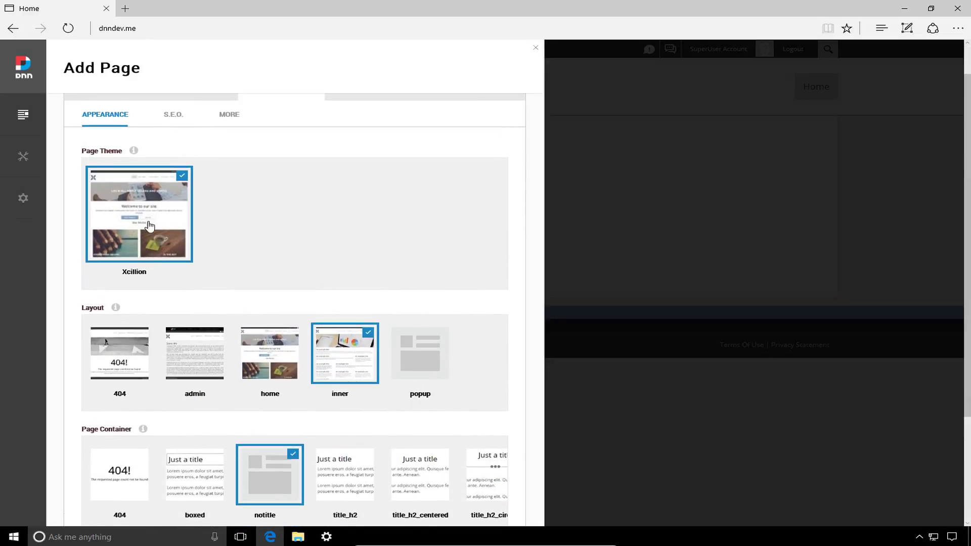
scroll(130, 419, "down", 2)
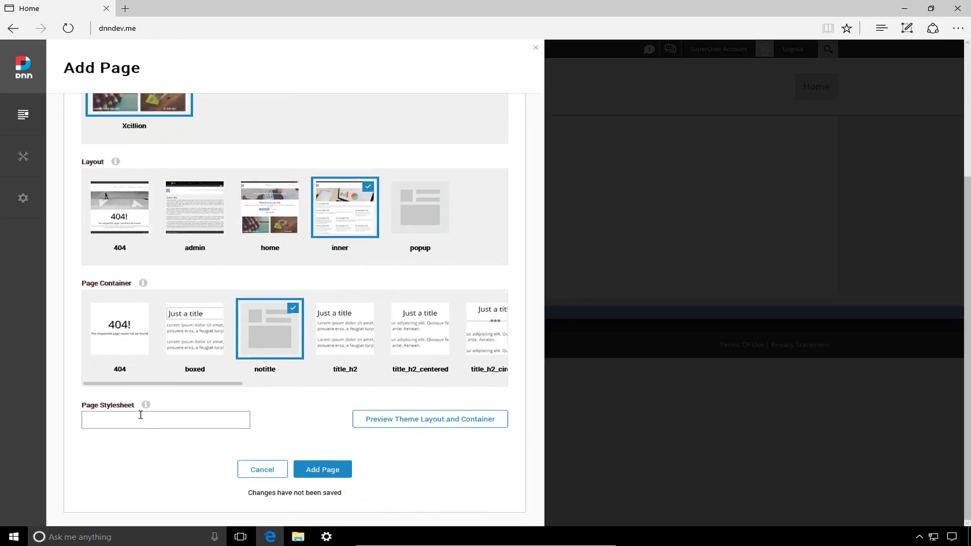
left_click(146, 419)
mouse_move(146, 408)
scroll(303, 344, "up", 4)
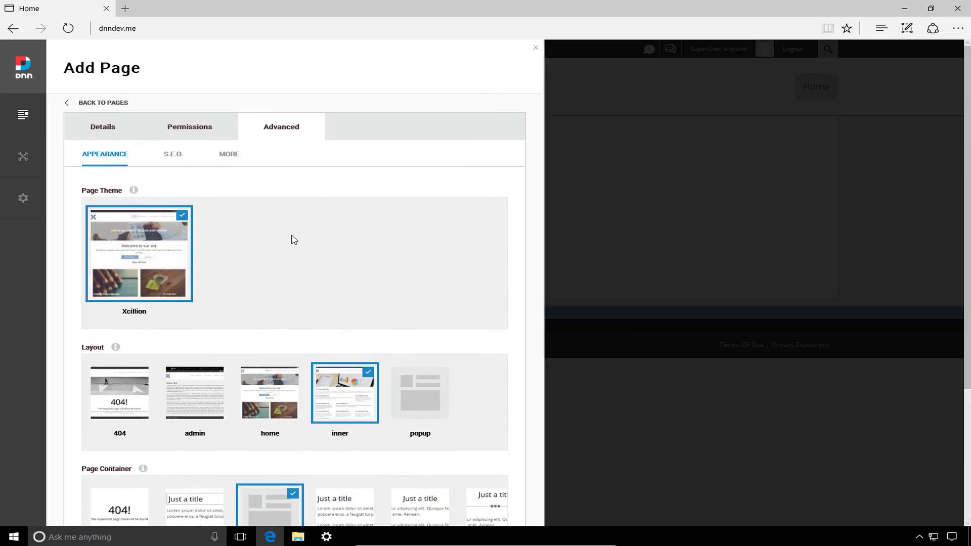
- On the S.E.O. sub-tab, browse the Sitemap Priority values but leave it unset
left_click(172, 158)
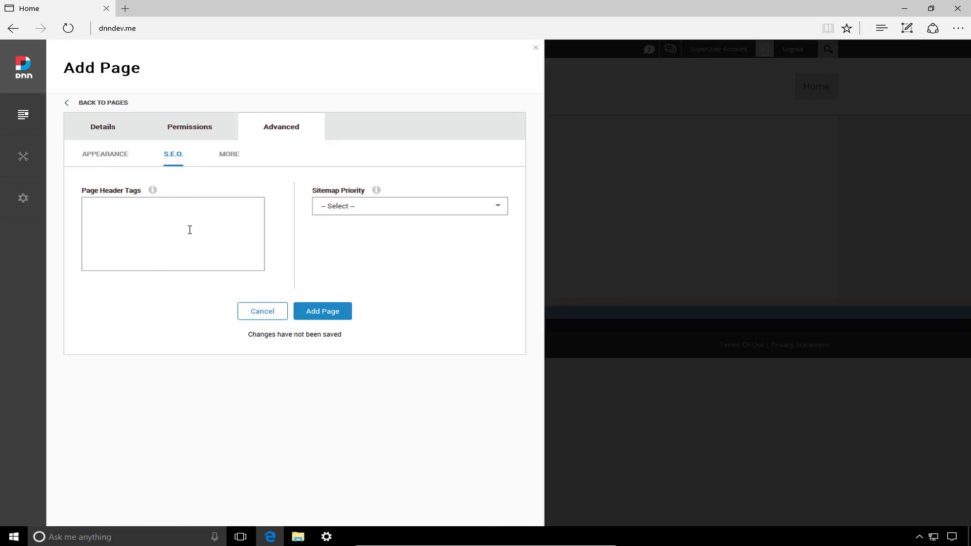
left_click(386, 216)
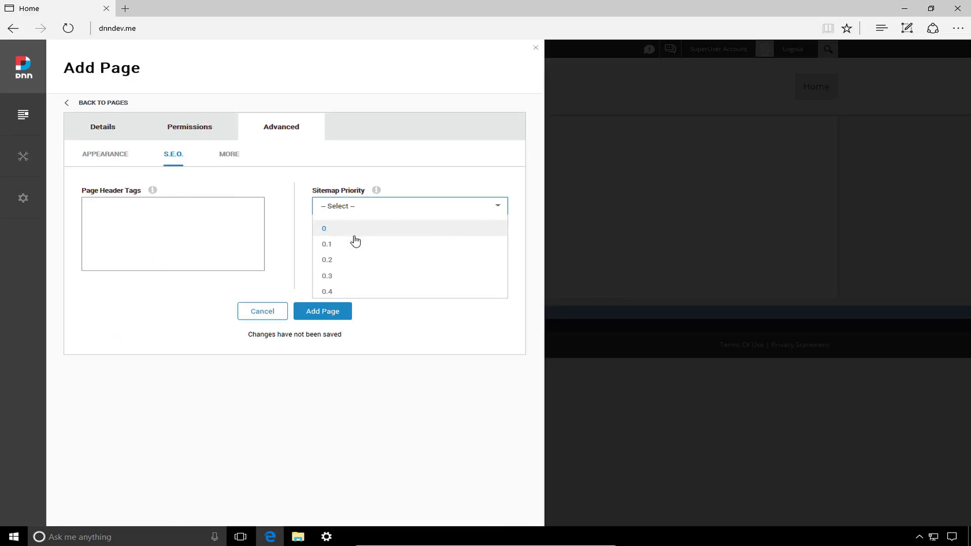
scroll(374, 263, "down", 1)
scroll(374, 266, "down", 3)
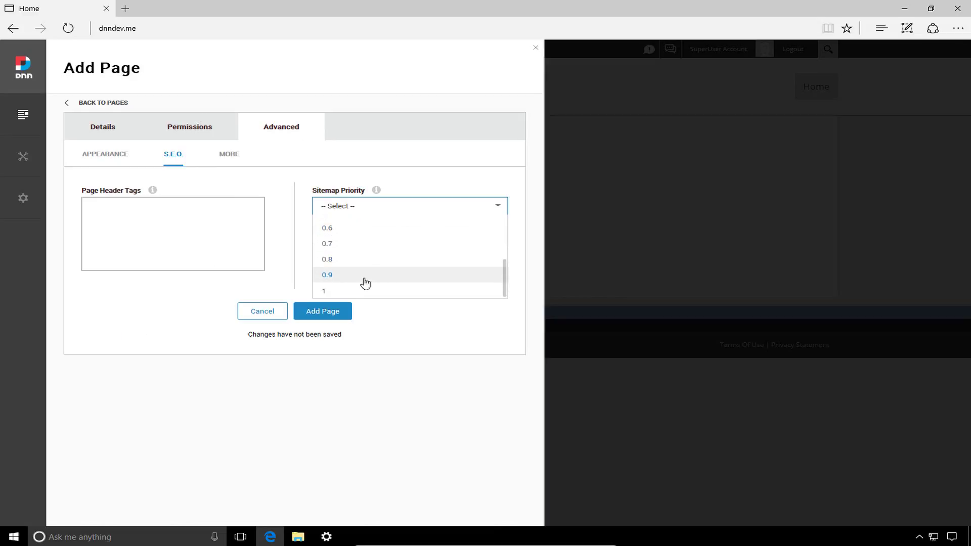
left_click(217, 294)
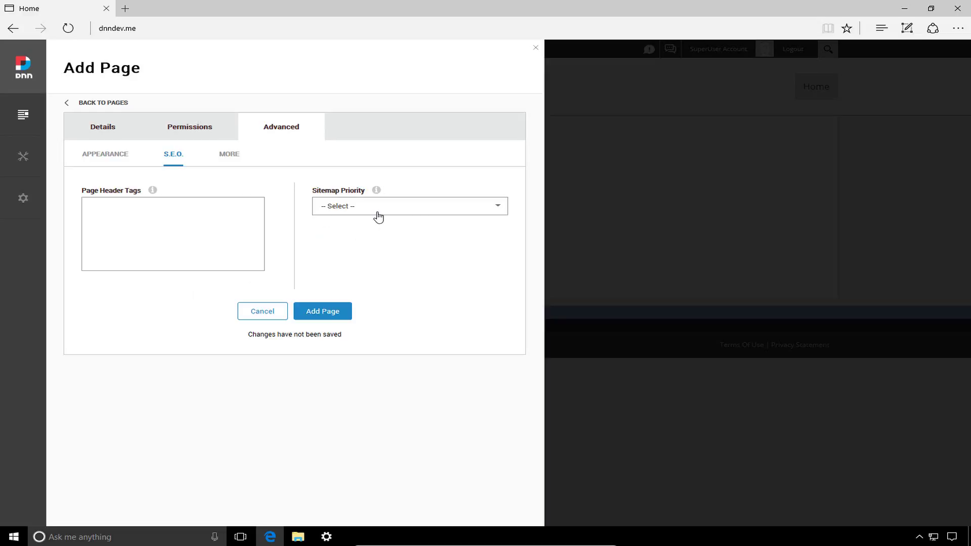
- On the MORE sub-tab, try MemoryOutputCachingProvider, then return Output Cache Provider to None
left_click(229, 157)
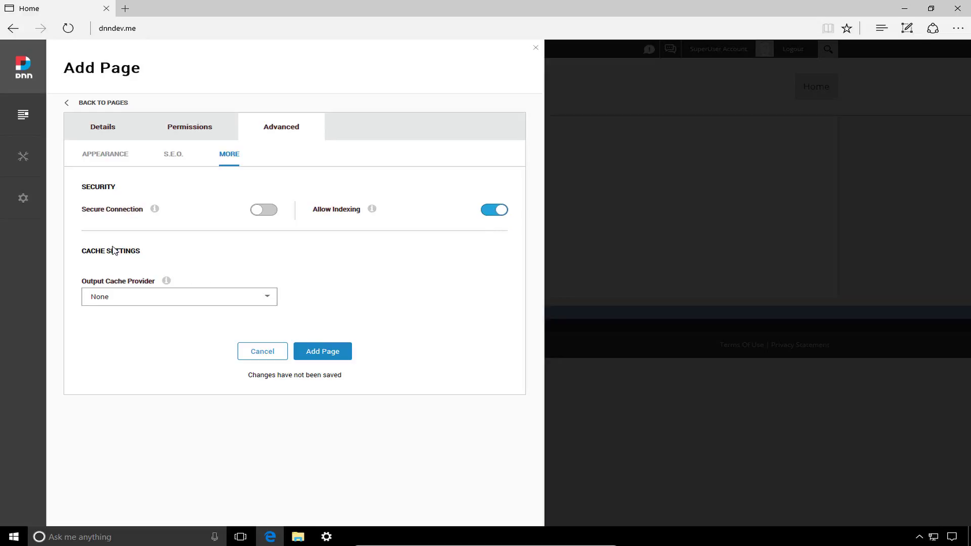
left_click(178, 304)
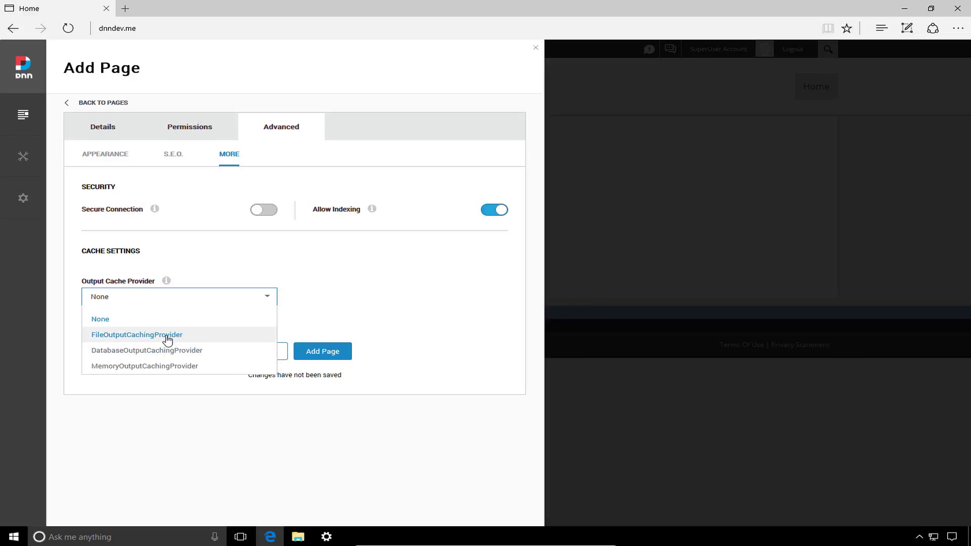
left_click(185, 368)
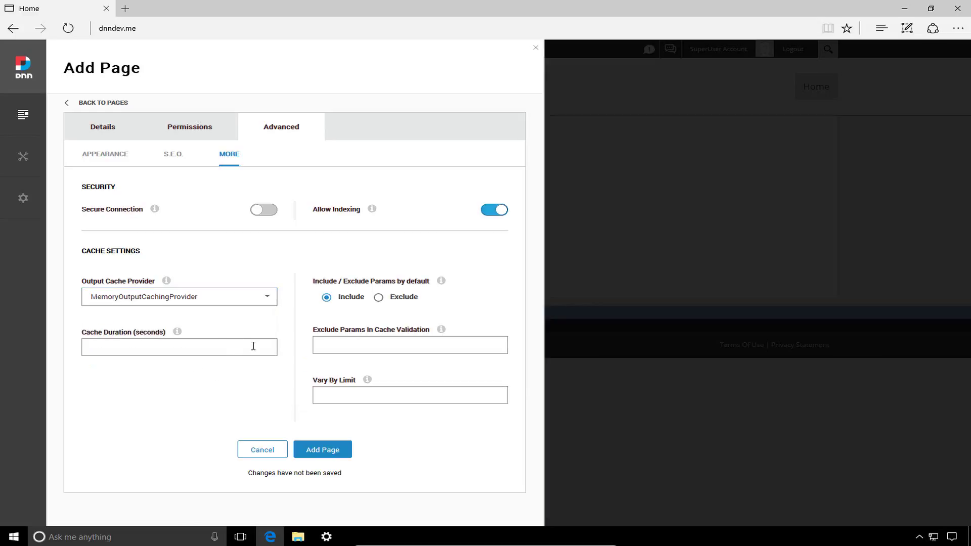
left_click(226, 303)
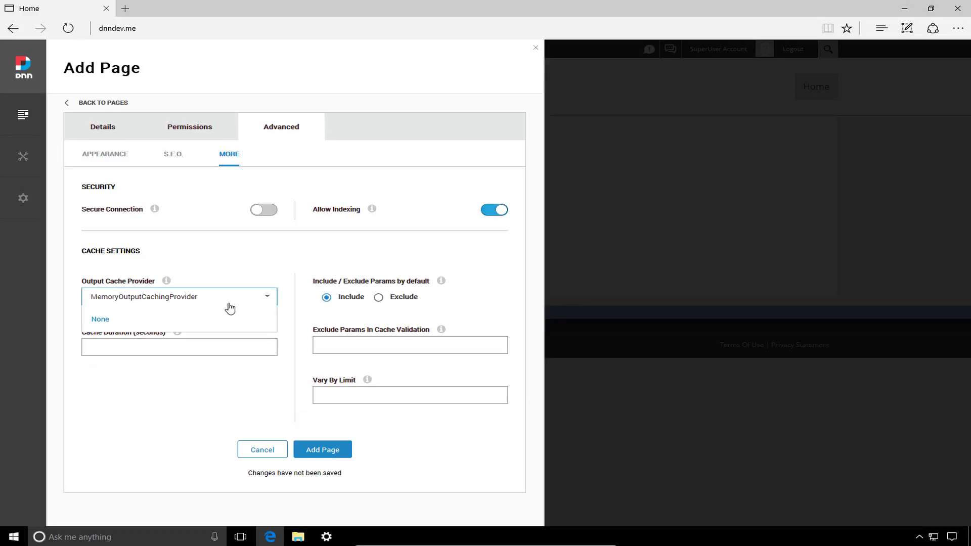
left_click(104, 324)
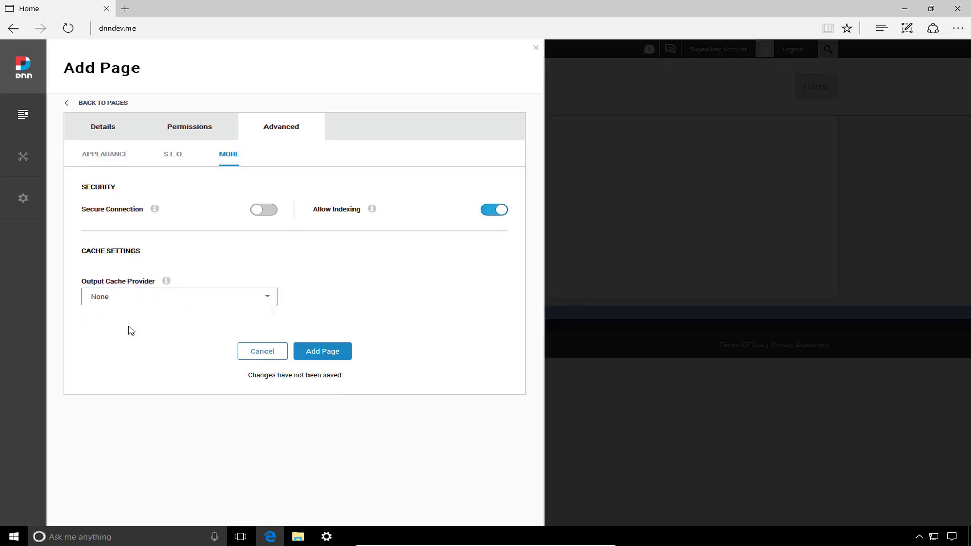
- From the Details form, add the Products page titled ACME Products at /Products
left_click(101, 130)
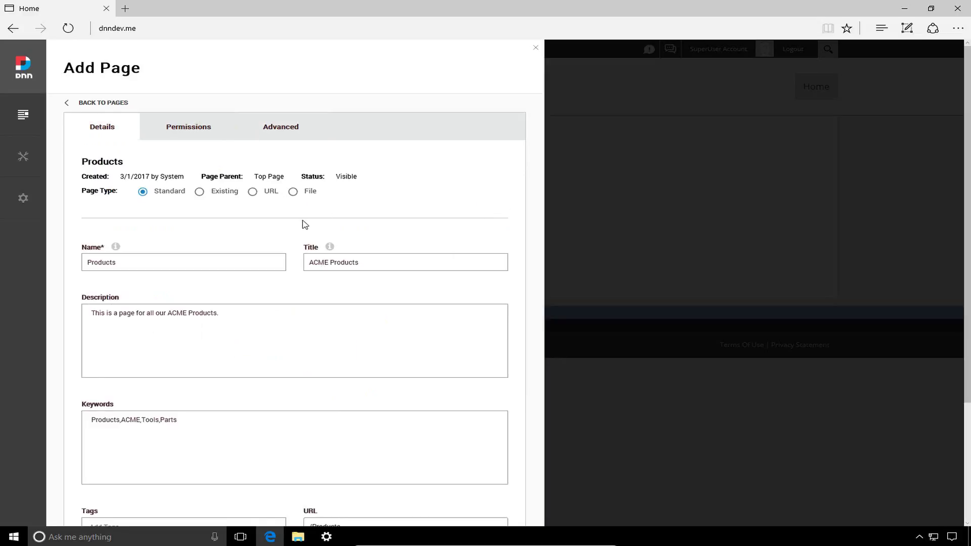
scroll(356, 212, "down", 2)
scroll(357, 206, "up", 2)
scroll(331, 273, "down", 3)
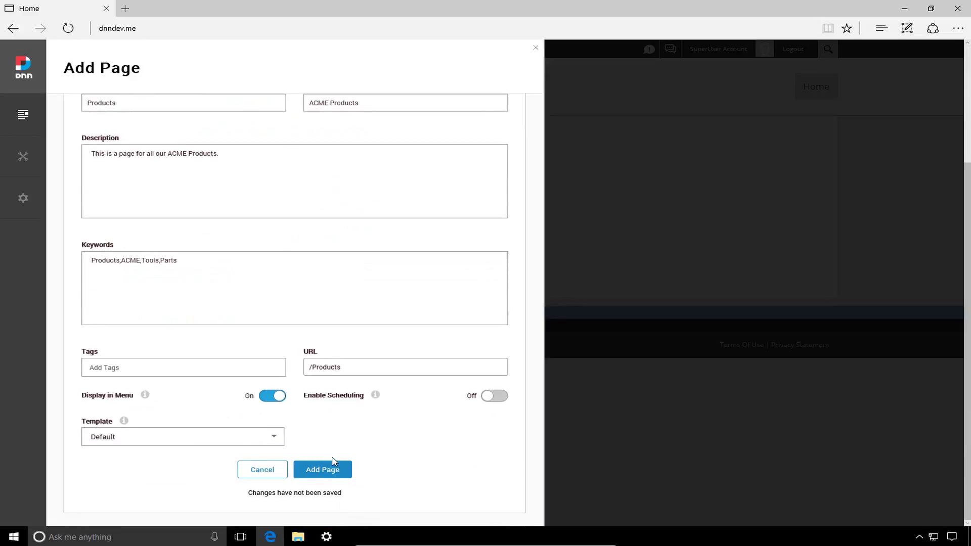
left_click(331, 470)
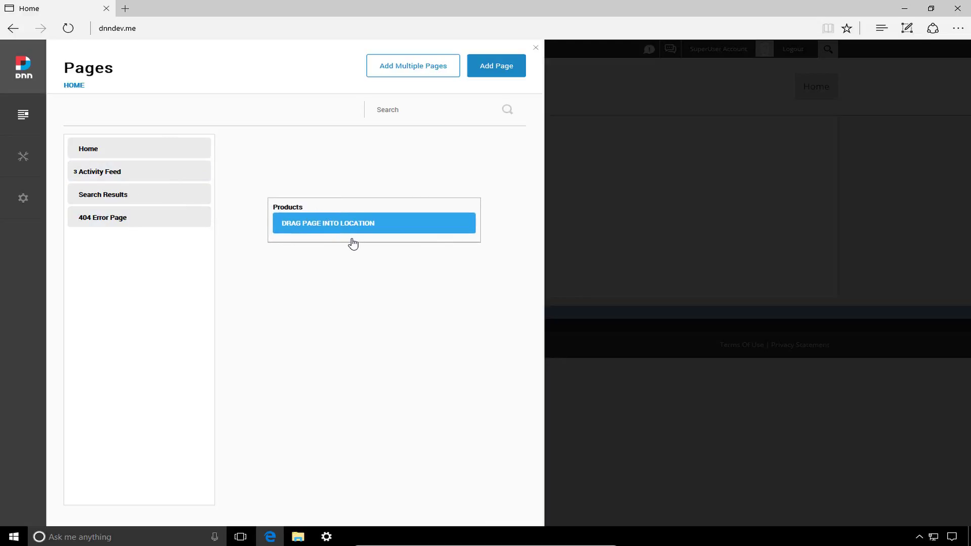
- Drag the new Products page into the page tree directly below Home
left_click_drag(332, 225, 139, 167)
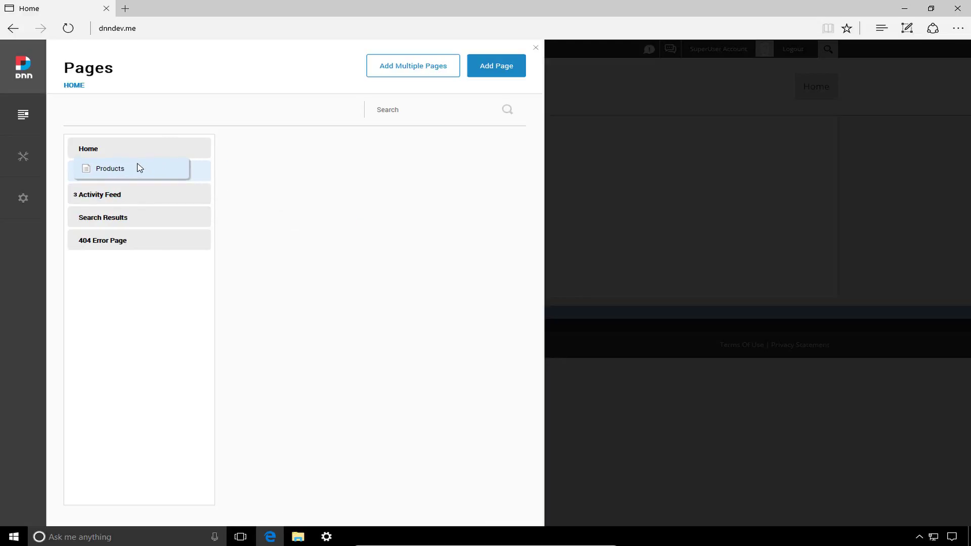
mouse_move(140, 167)
left_mouse_down()
mouse_move(141, 254)
mouse_move(141, 151)
mouse_move(148, 175)
mouse_move(130, 153)
mouse_move(288, 145)
mouse_move(160, 154)
mouse_move(208, 150)
mouse_move(169, 146)
mouse_move(147, 167)
mouse_move(302, 166)
mouse_move(404, 183)
mouse_move(192, 151)
mouse_move(163, 167)
mouse_move(129, 167)
left_mouse_up()
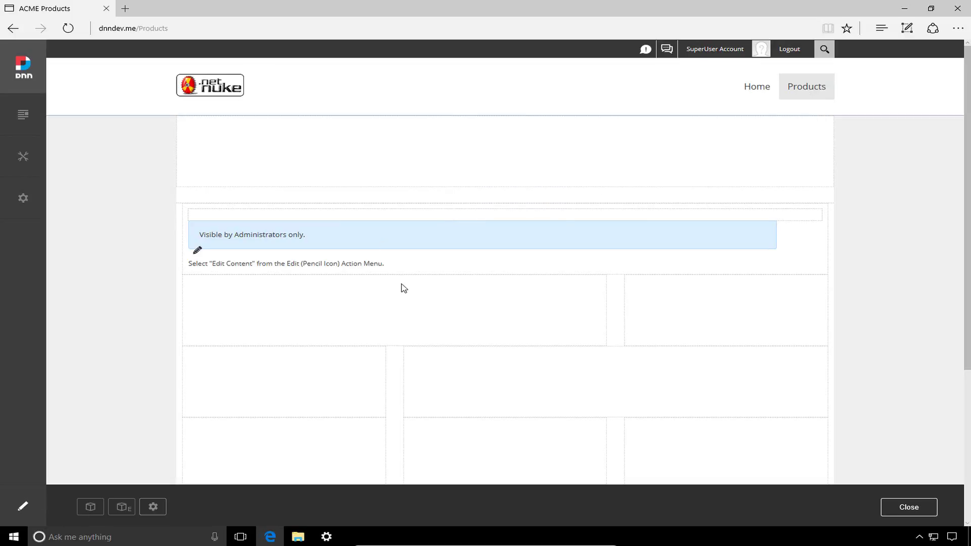
- Log out, then load dnndev.me/Products to confirm it shows the login page
mouse_move(564, 248)
left_click(789, 50)
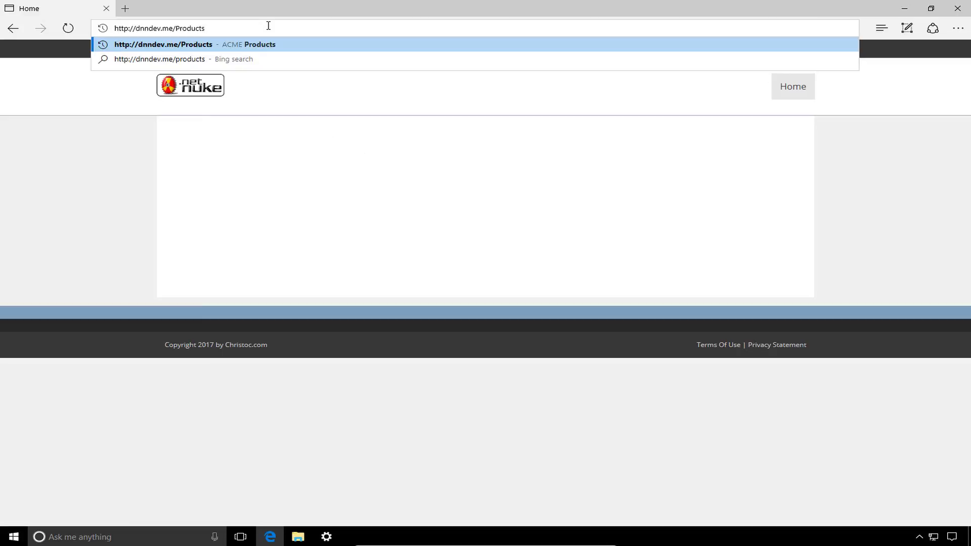
key("Return")
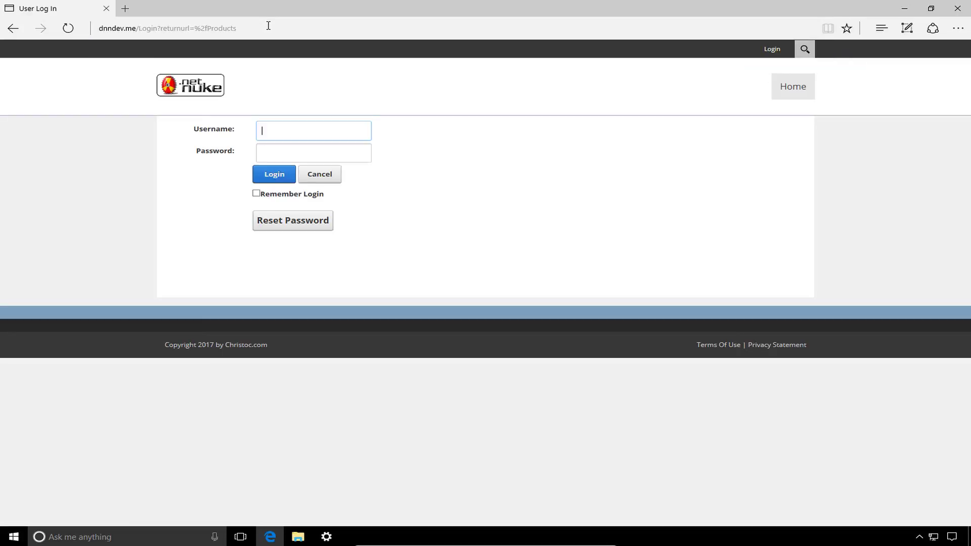